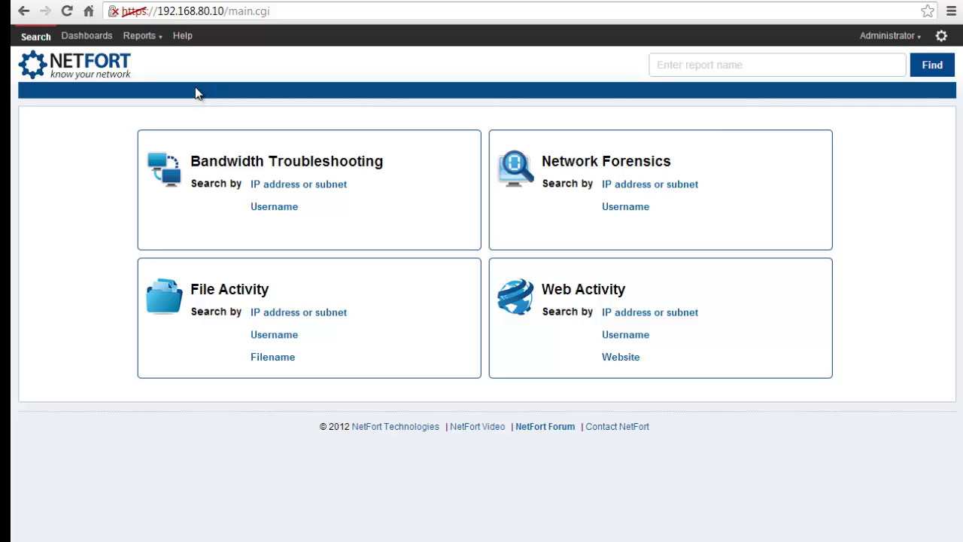
Show the full list of IP reports and search report names for 'inbou'.
click(143, 39)
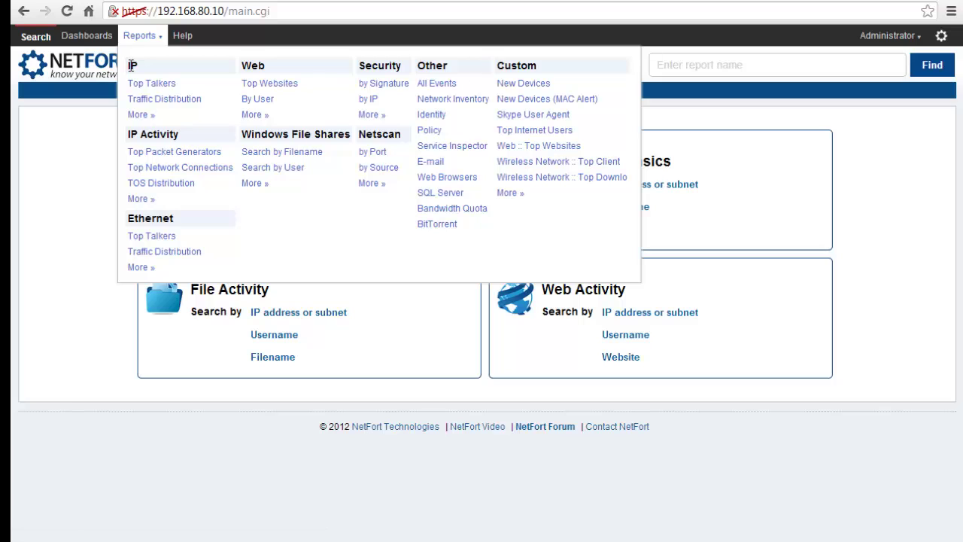
click(140, 117)
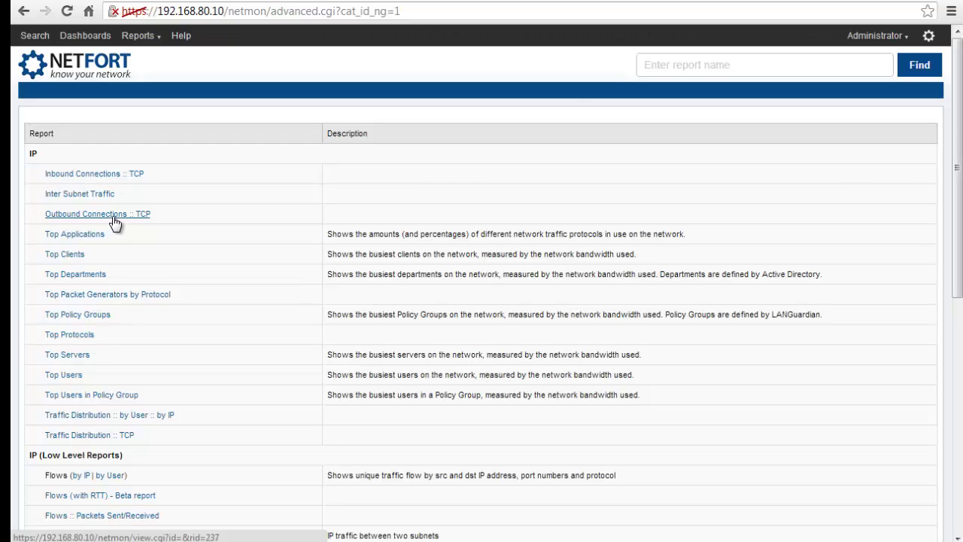
click(668, 64)
text(inbou)
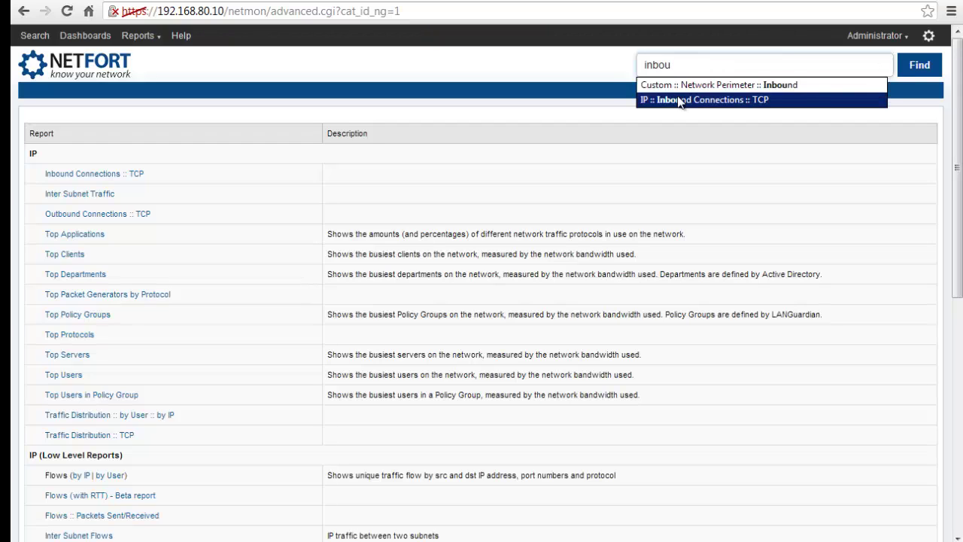
click(616, 69)
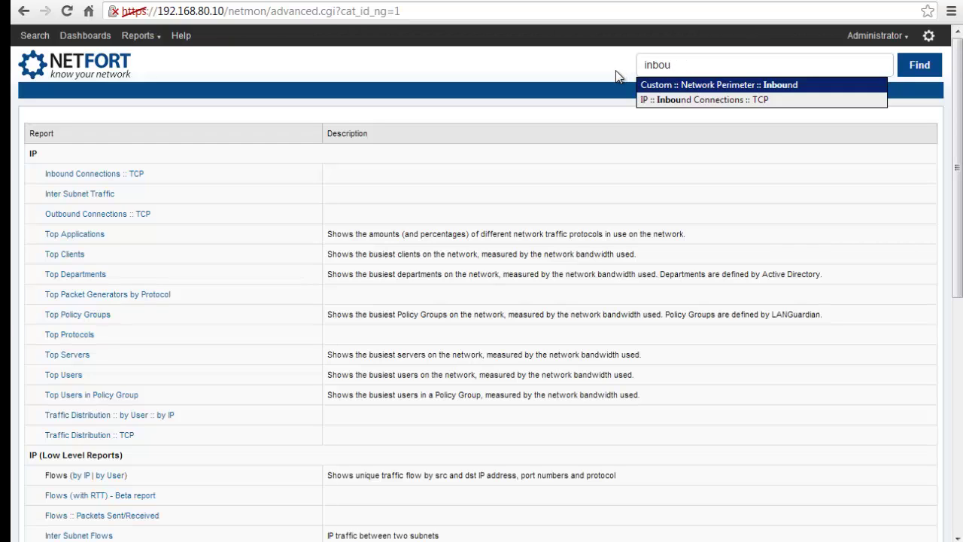
Open Inbound Connections :: TCP, keeping last 24 hours and discarding a custom 12 December range.
click(117, 179)
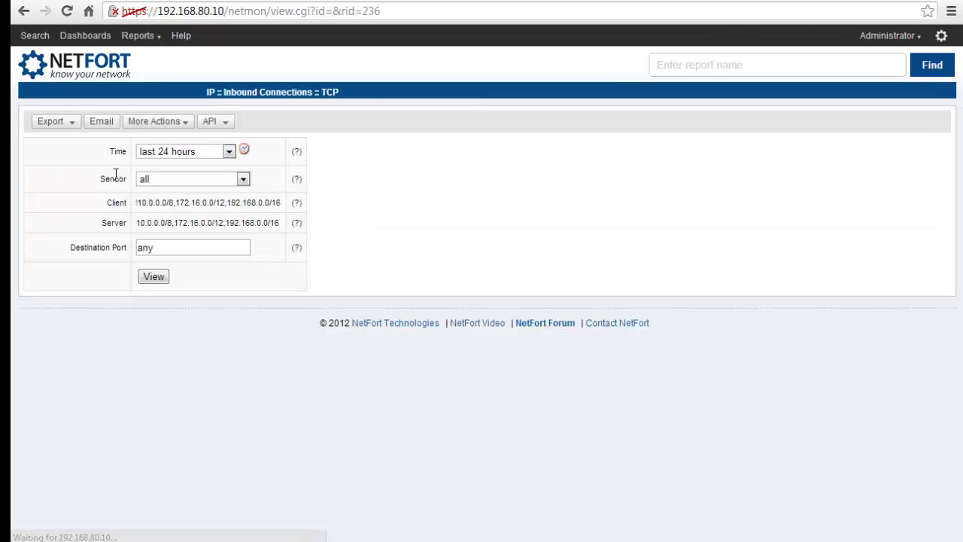
click(214, 155)
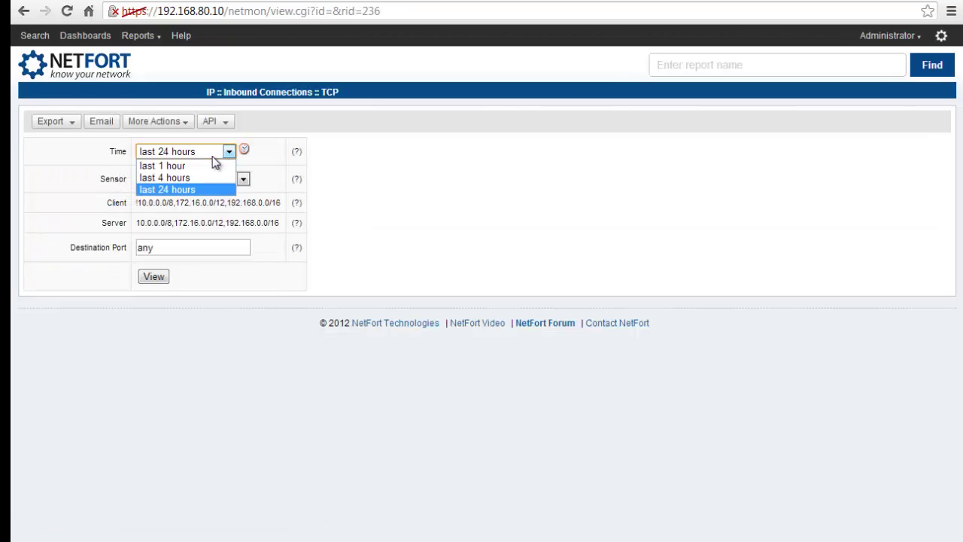
click(219, 155)
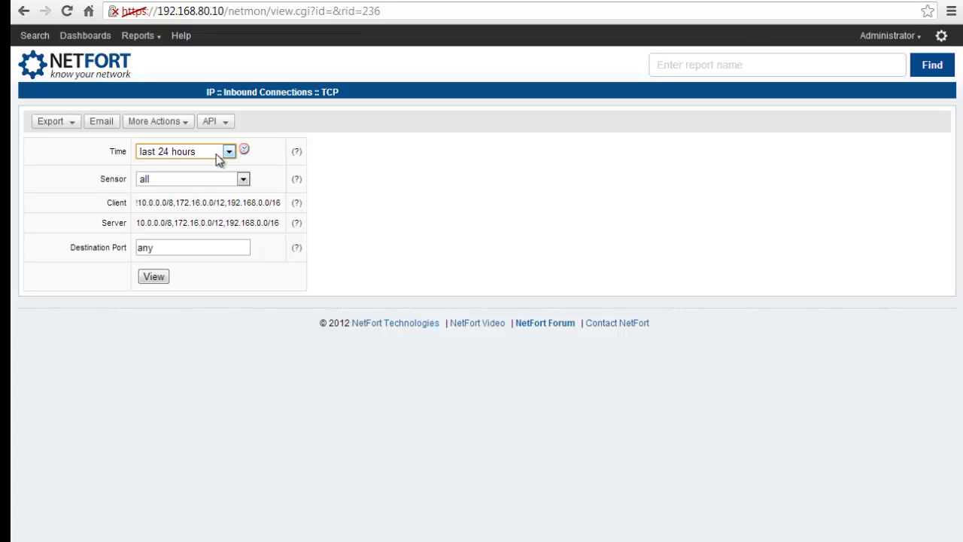
click(215, 156)
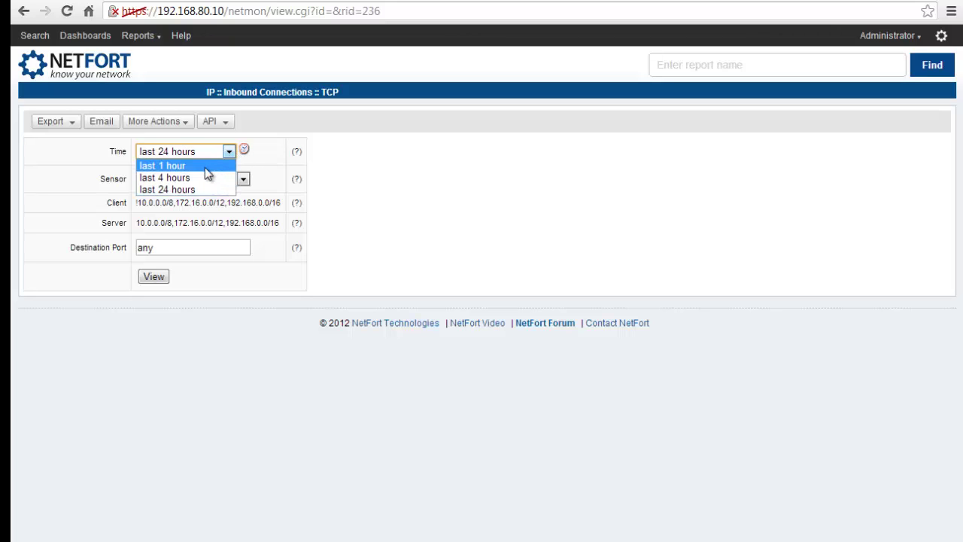
click(243, 150)
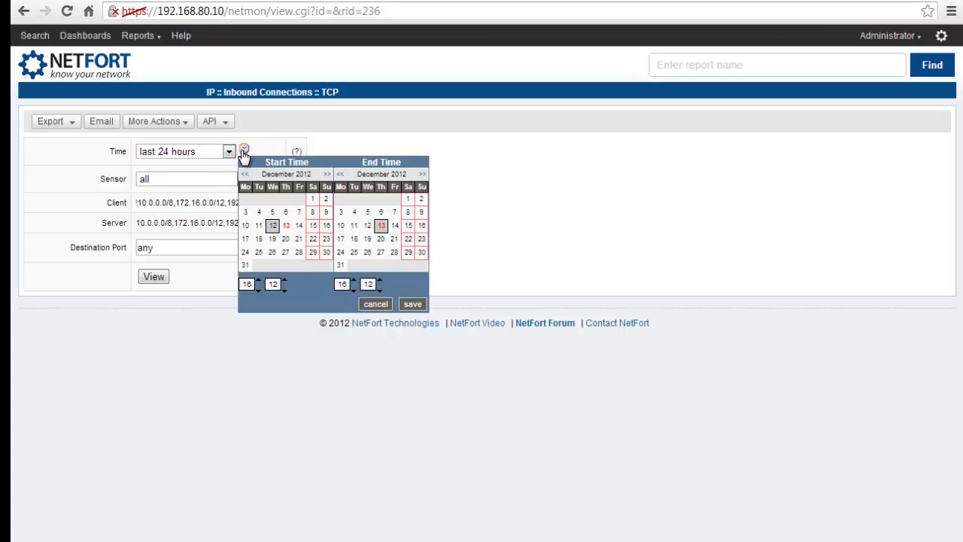
click(273, 226)
click(376, 304)
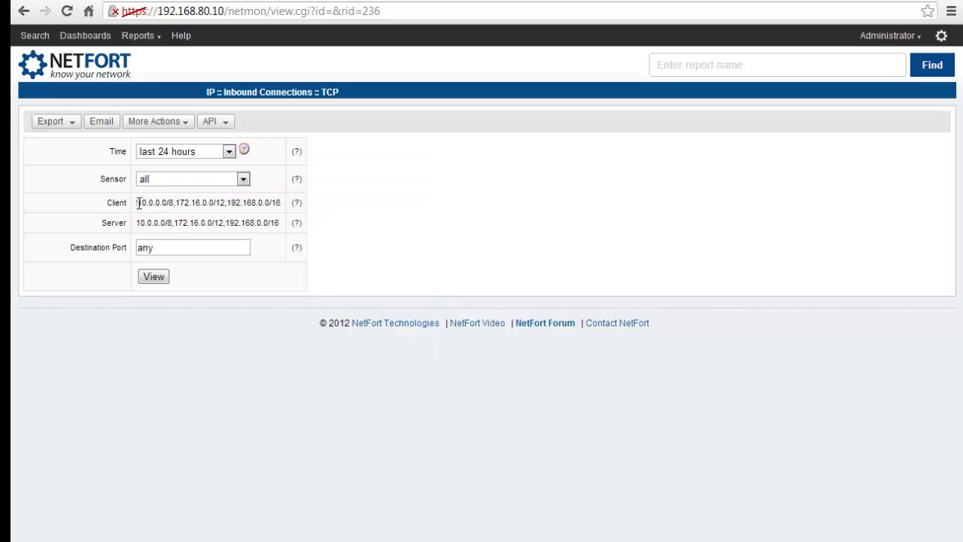
Run the report with the default internal client and server address ranges.
drag(138, 202, 282, 202)
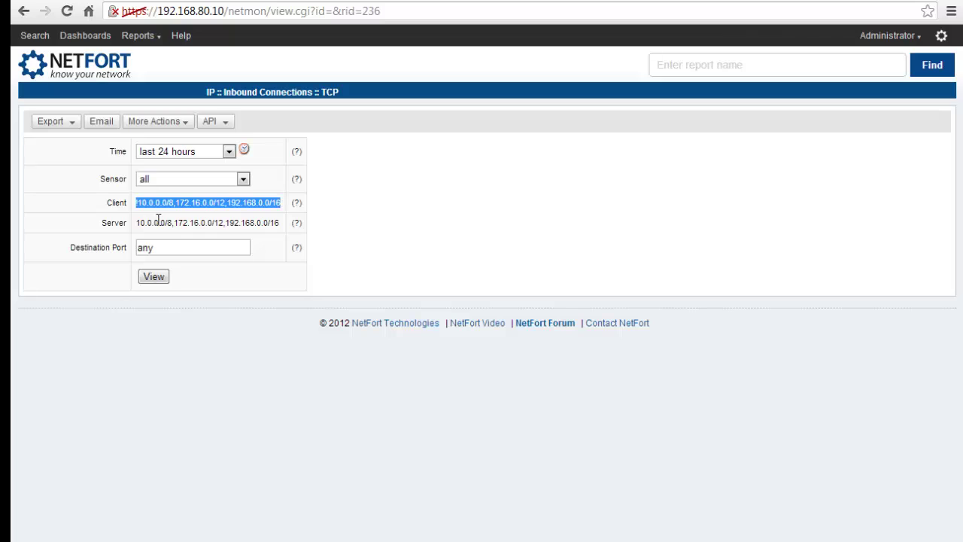
drag(142, 223, 217, 225)
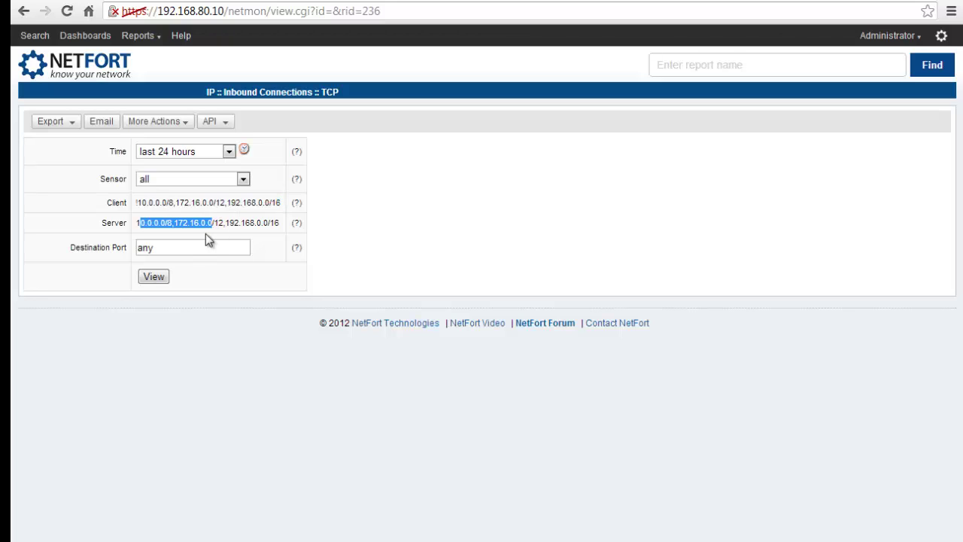
click(151, 278)
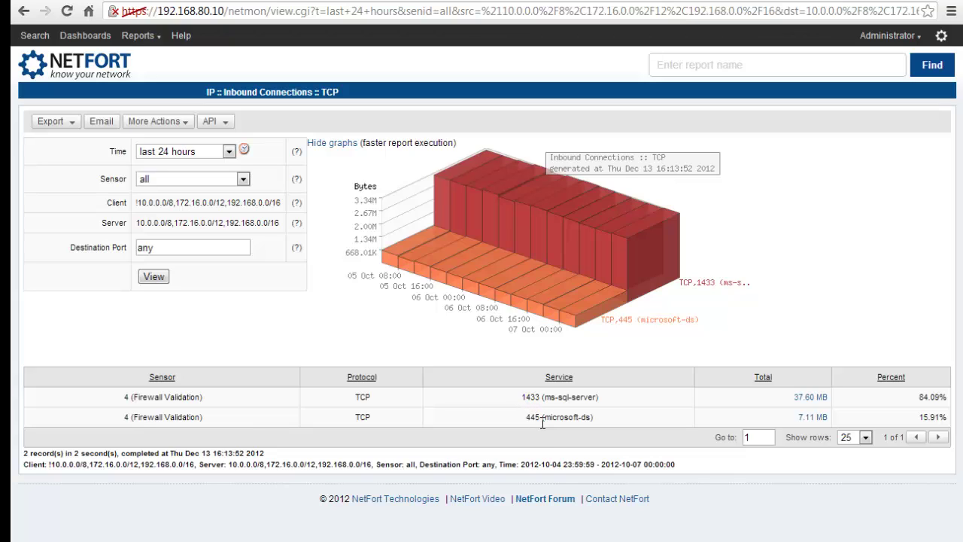
Break down 1433 ms-sql-server traffic by client, then open sessions from 212.85.92.113 to 192.168.0.9.
click(811, 398)
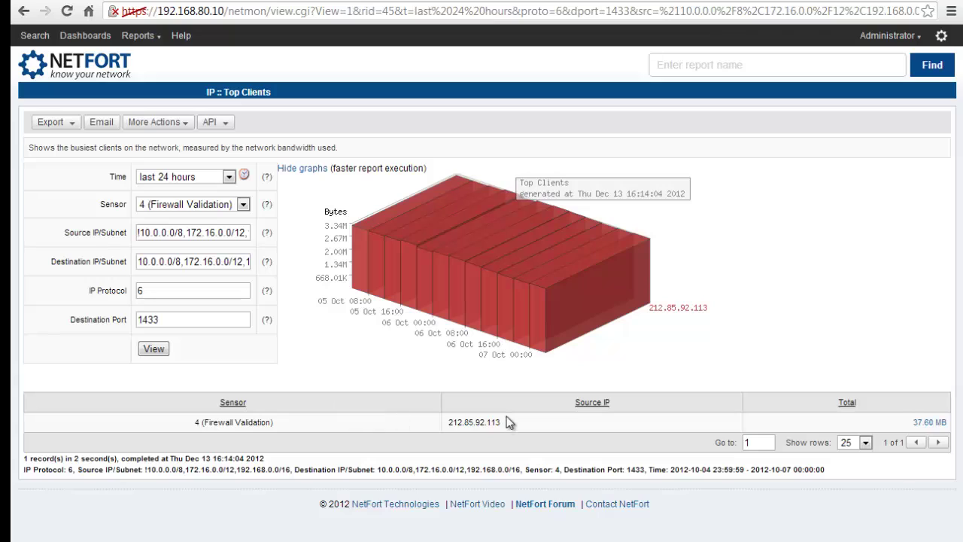
drag(509, 423, 448, 424)
click(930, 422)
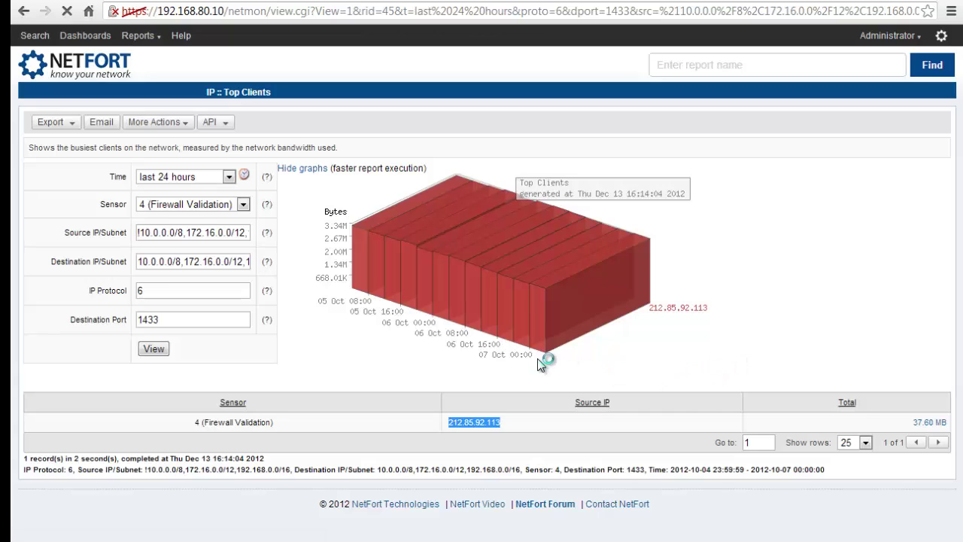
drag(441, 445, 391, 444)
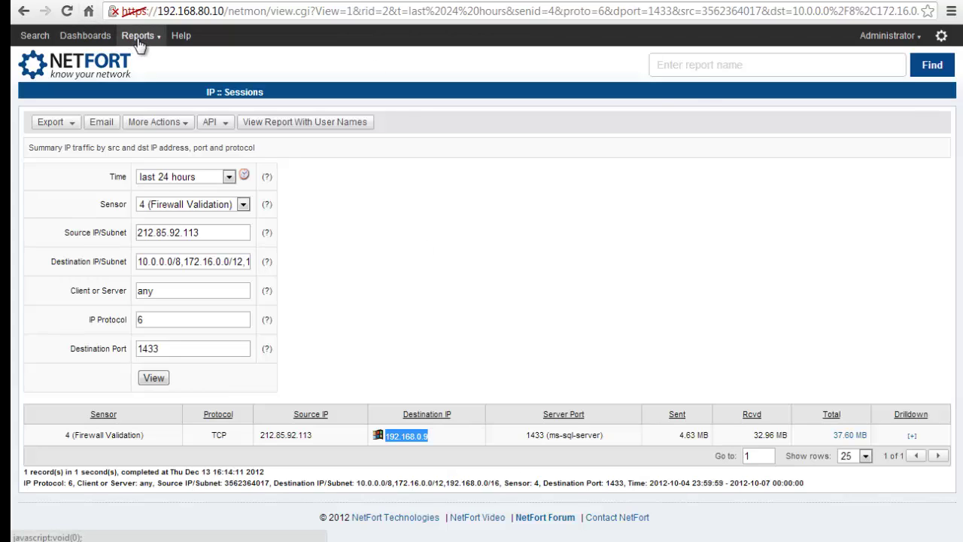
Find the Outbound Connections :: TCP report via 'out' search and run it for the last 24 hours.
click(693, 68)
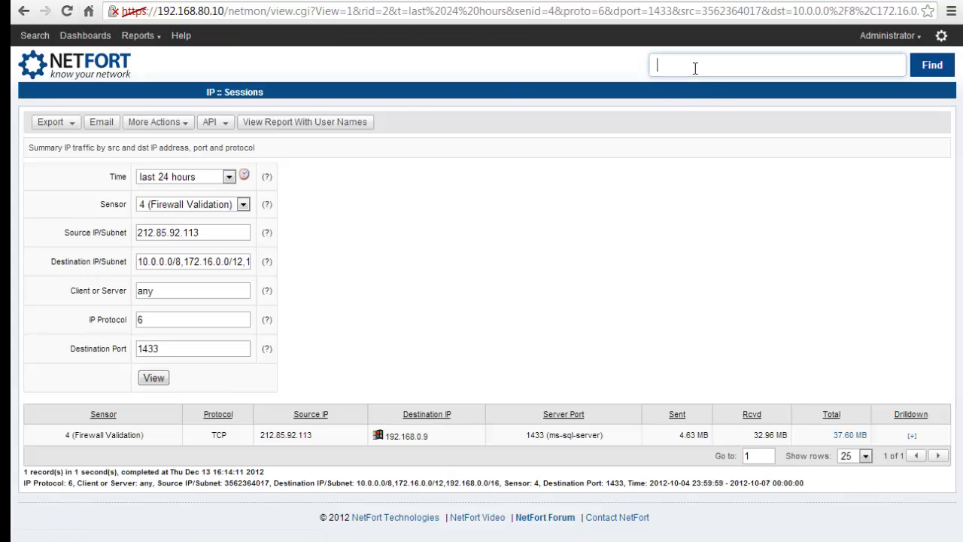
text(out)
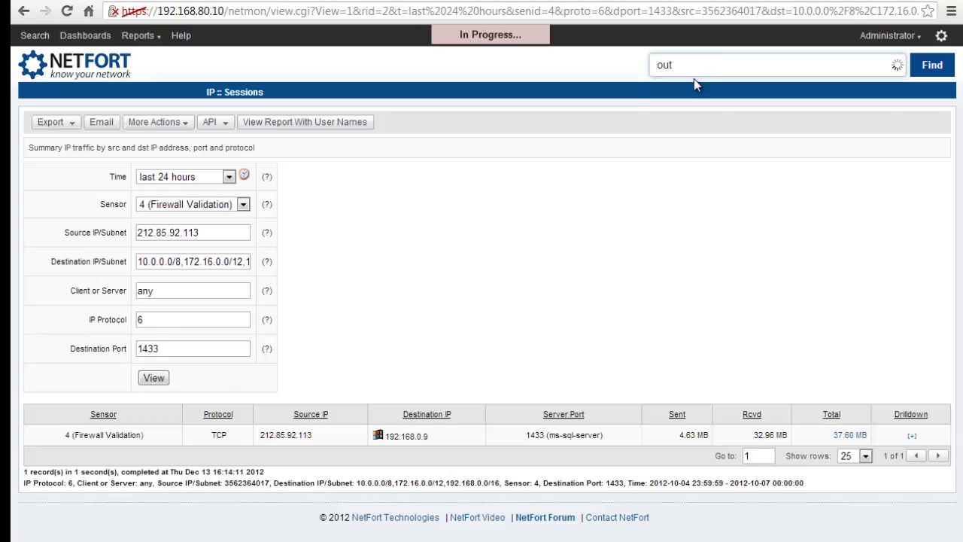
click(707, 115)
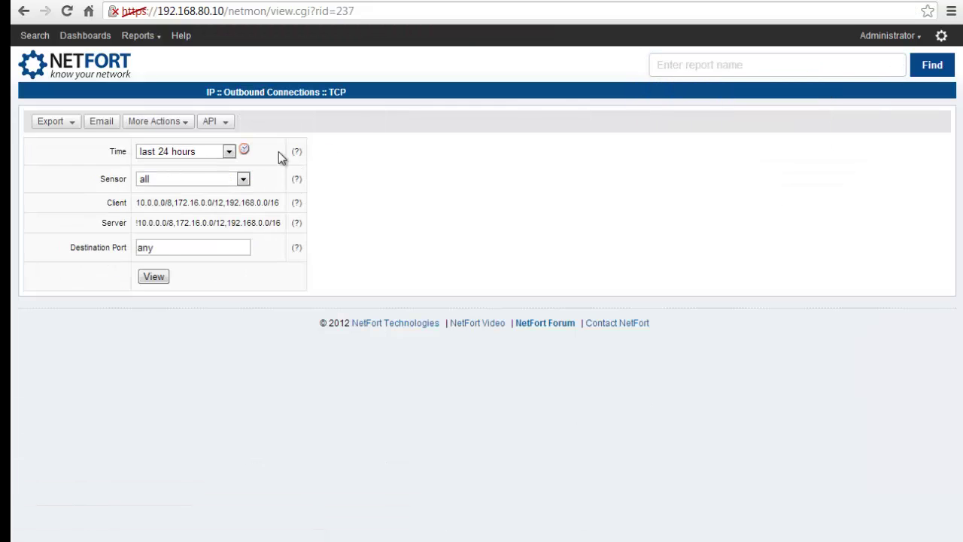
click(148, 279)
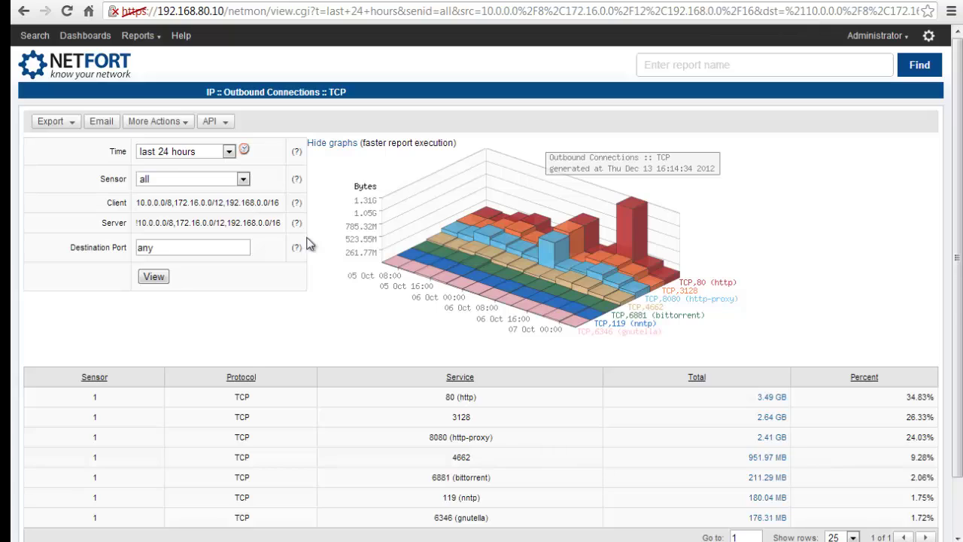
scroll(418, 342, down, 2)
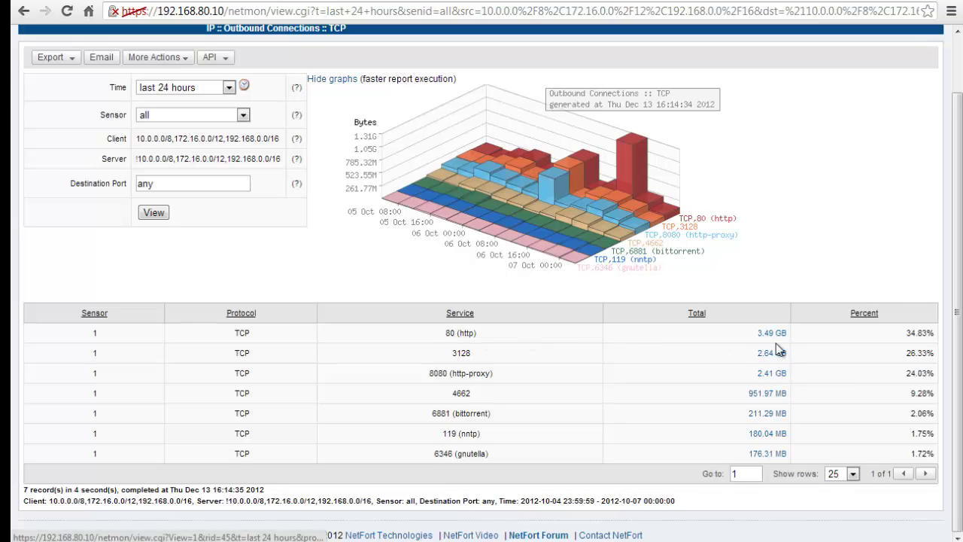
Break down 6881 bittorrent traffic by client, then open 192.168.0.8's sessions to 212.85.92.113.
click(779, 415)
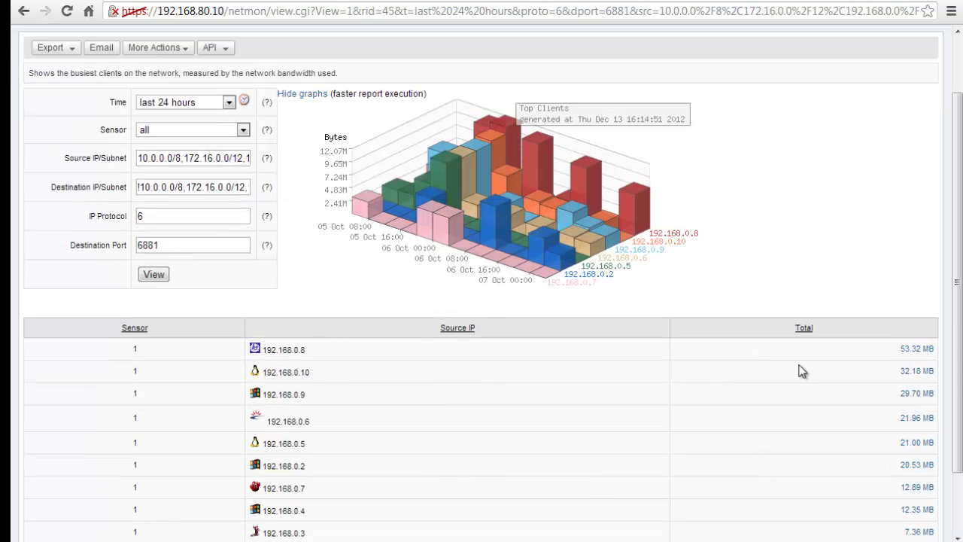
click(912, 349)
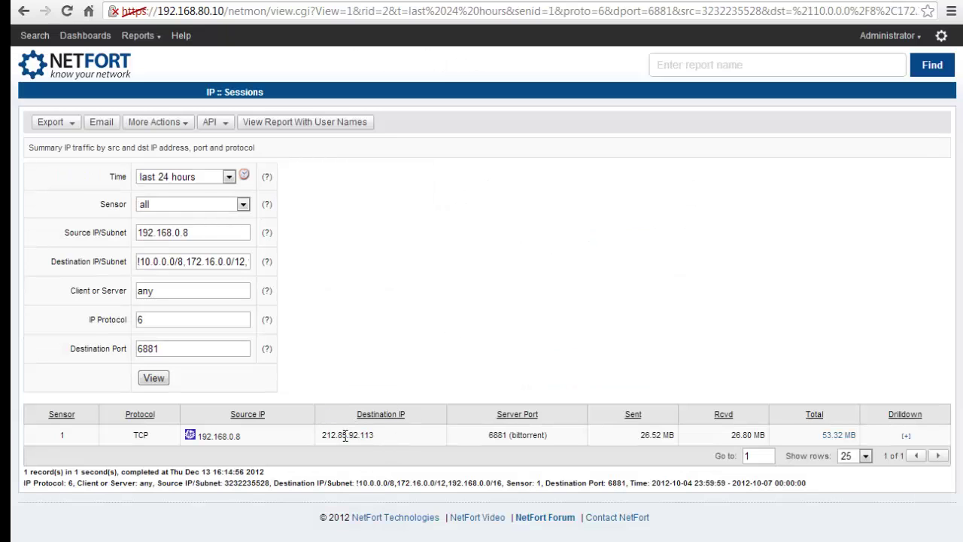
drag(374, 435, 325, 435)
drag(547, 434, 493, 440)
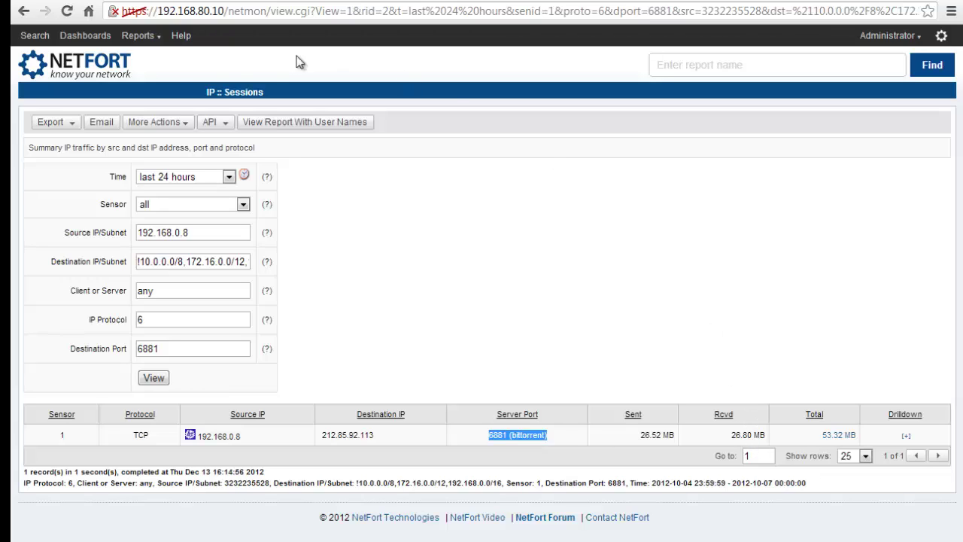
Go to Dashboards and select the Internet Activity dashboard.
click(112, 37)
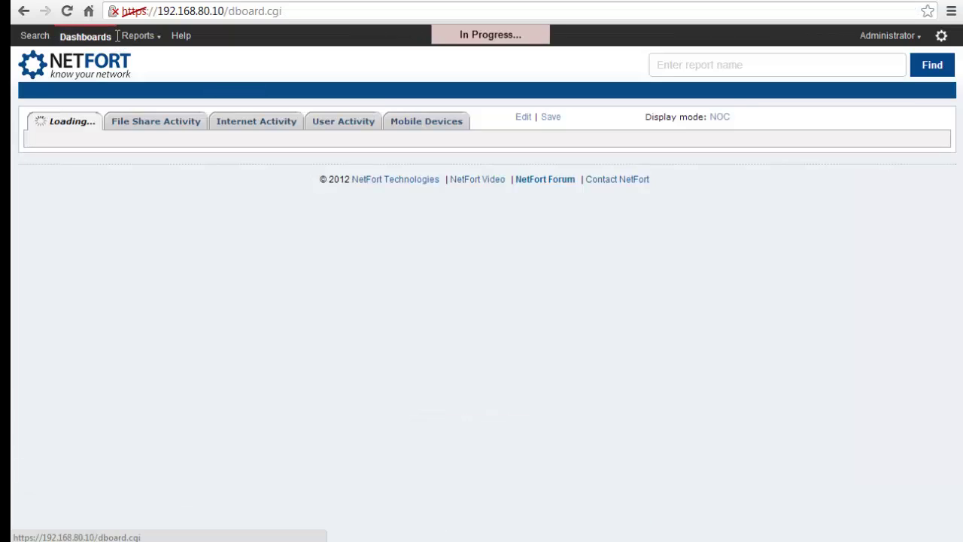
click(293, 133)
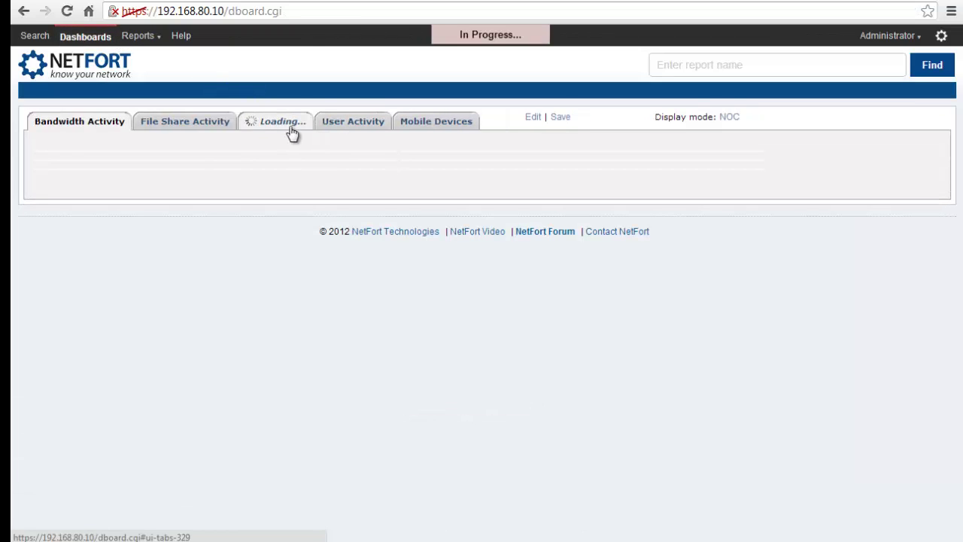